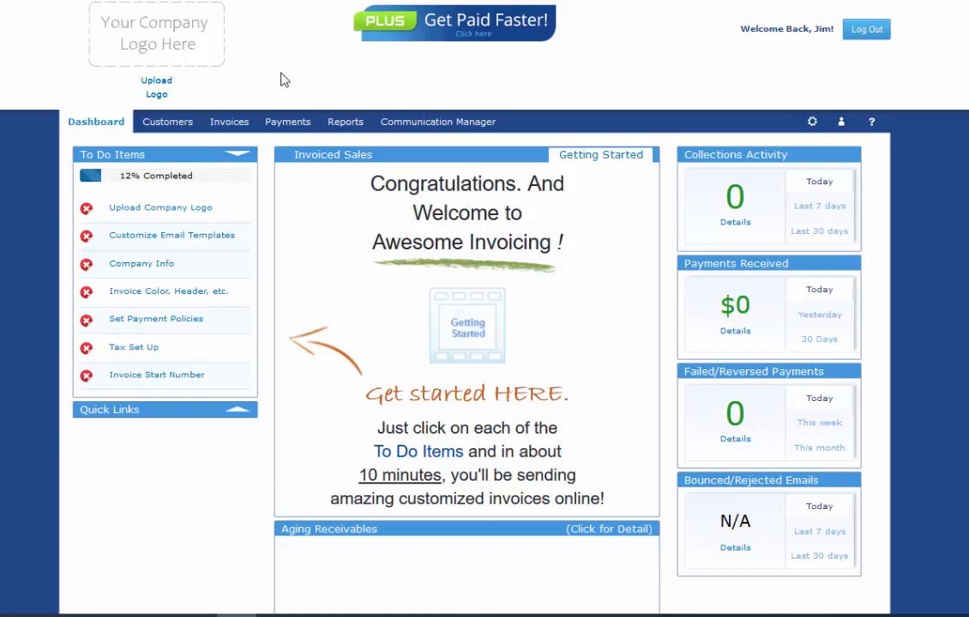
- Start a new invoice from Invoices and open the add-customer form from the empty customer list
click(227, 123)
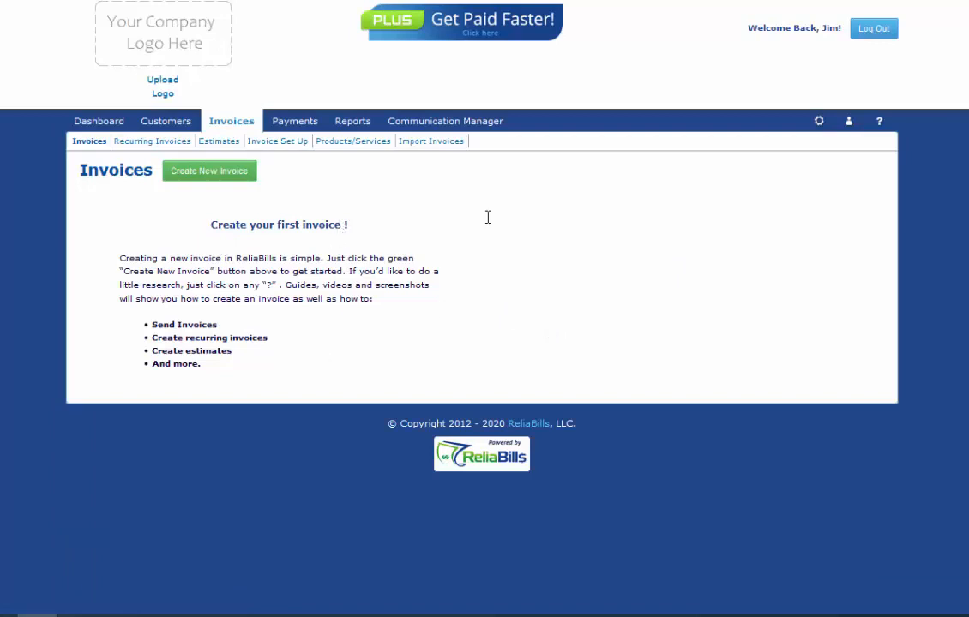
click(226, 174)
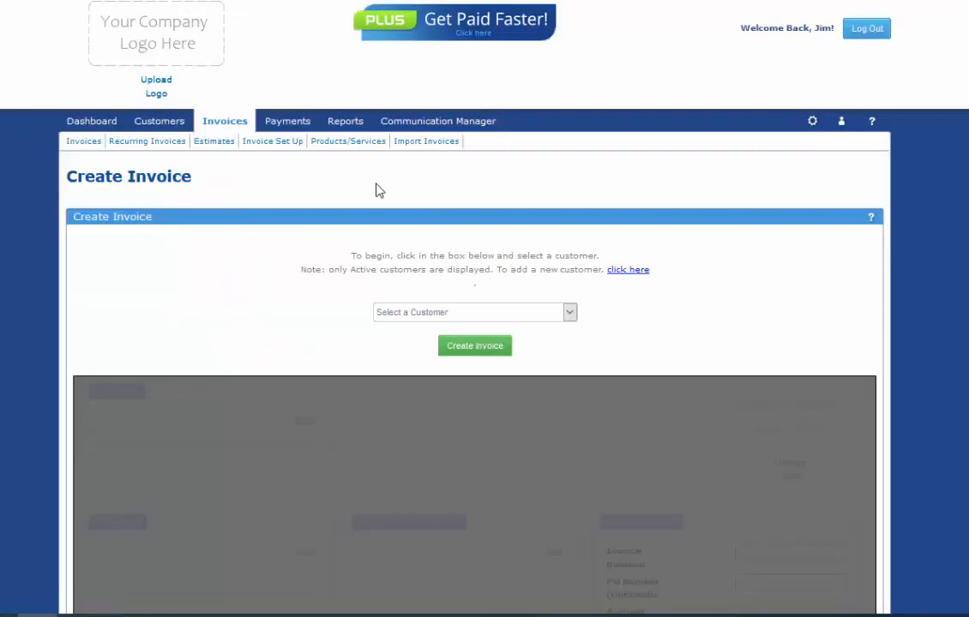
click(569, 315)
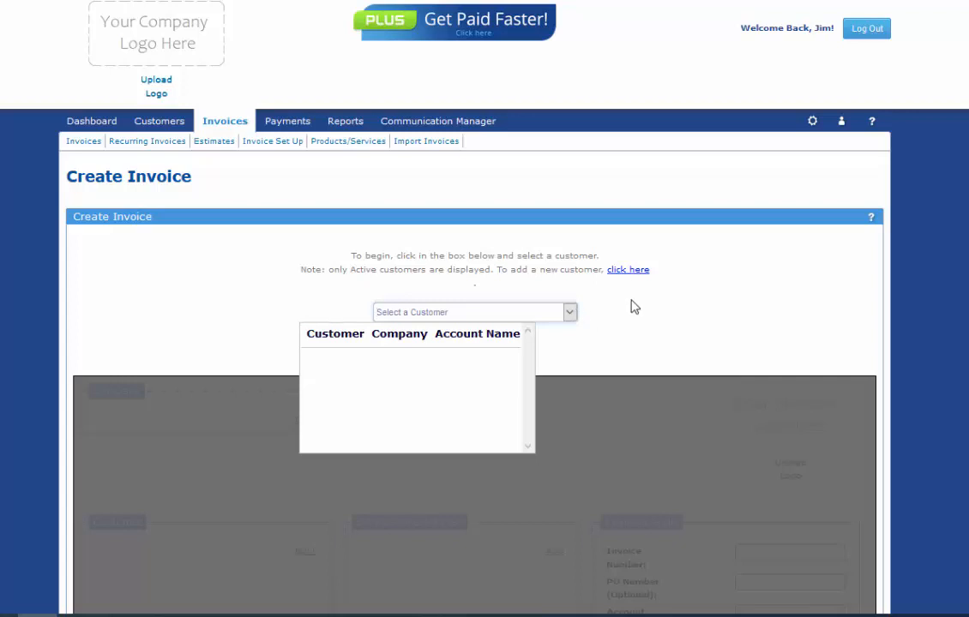
click(634, 271)
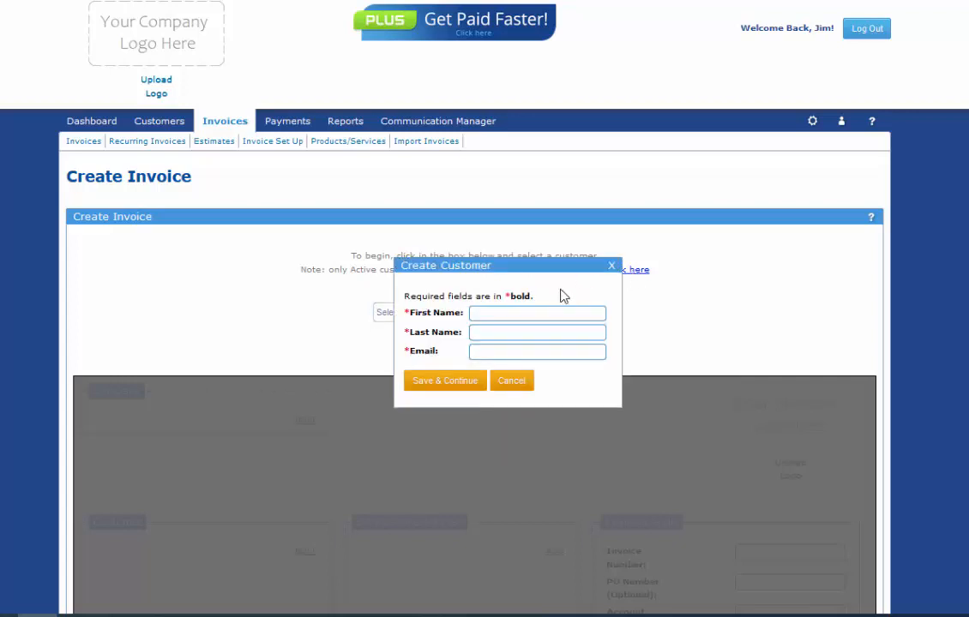
- Enter the customer's first name, last name and e-mail, then save them to the invoice
click(542, 314)
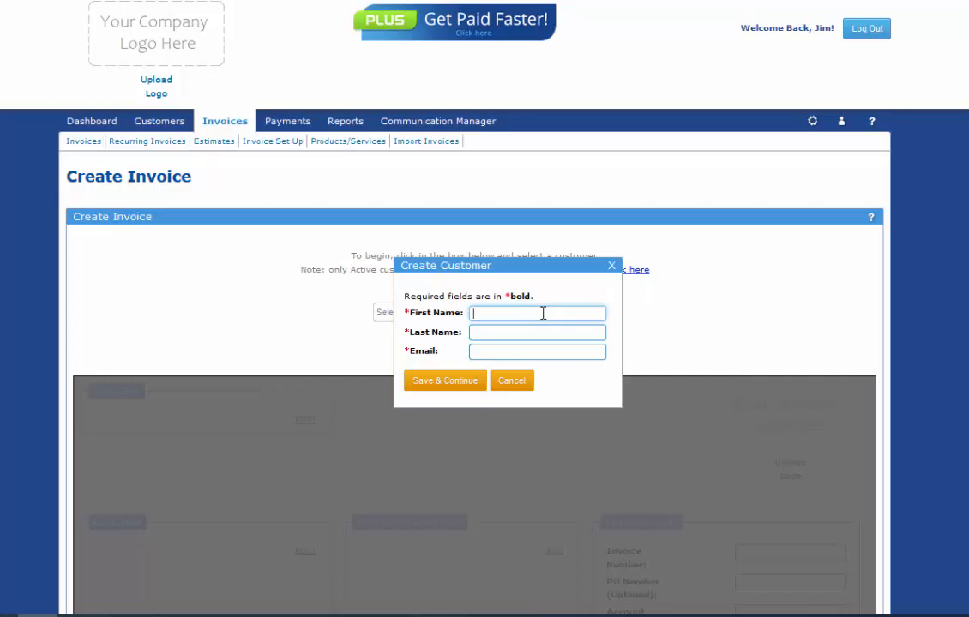
key(Tab)
key(Tab)
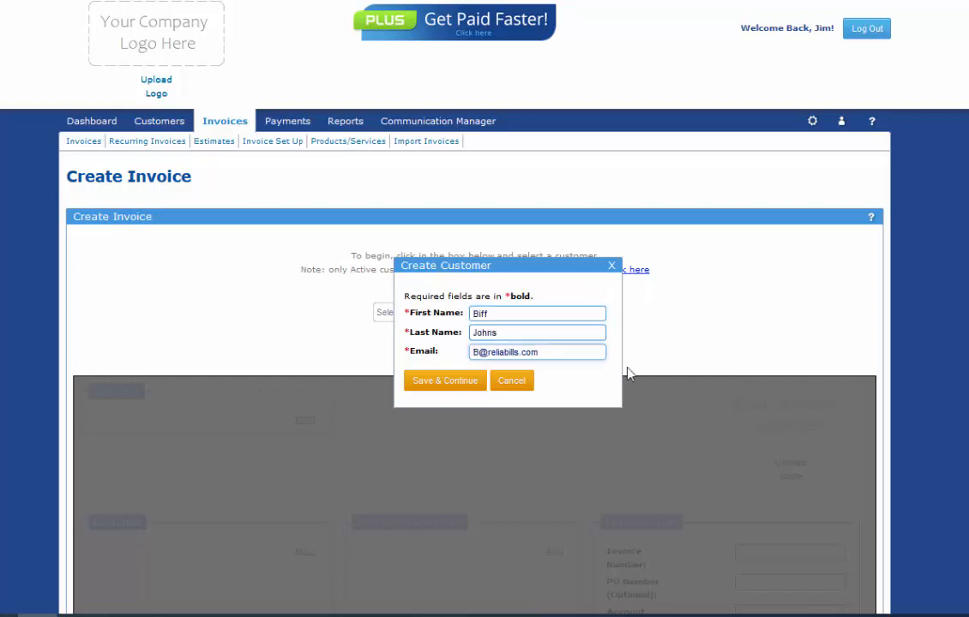
click(442, 383)
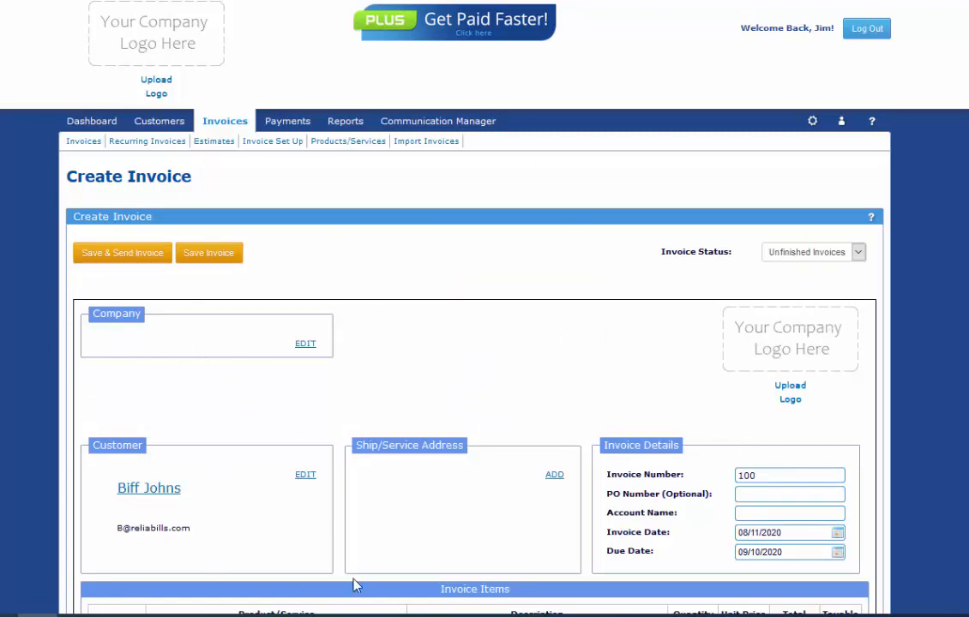
- Upload logo2.png as the invoice logo and save the AppsMatt company name, address, phone and e-mail
click(790, 390)
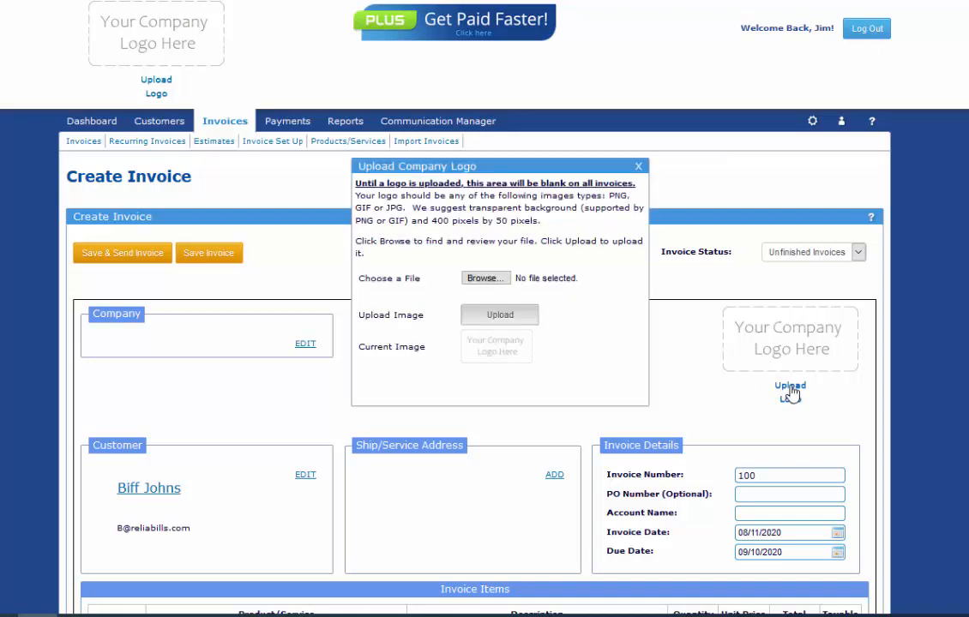
click(485, 278)
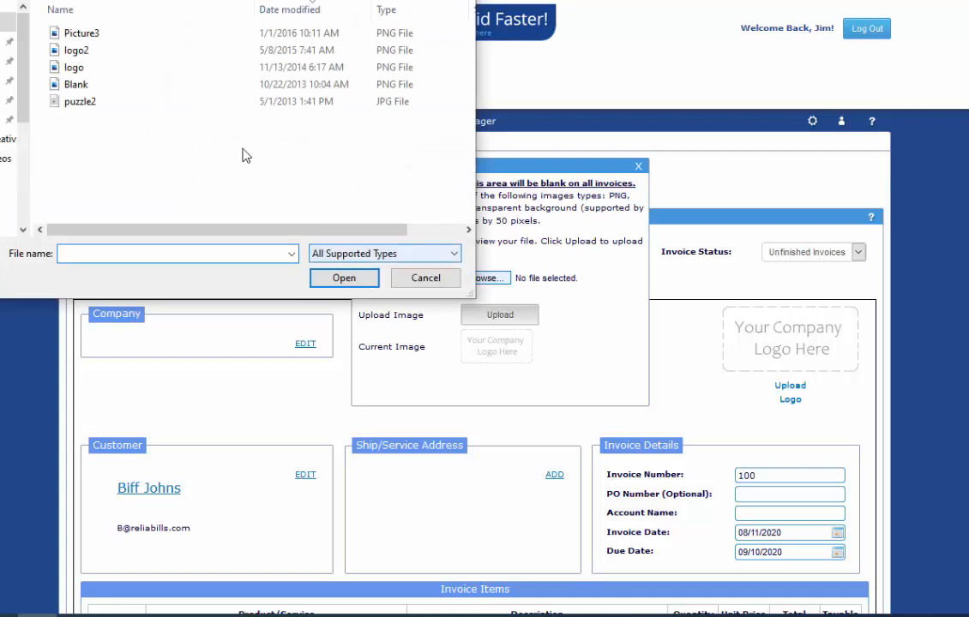
double_click(108, 59)
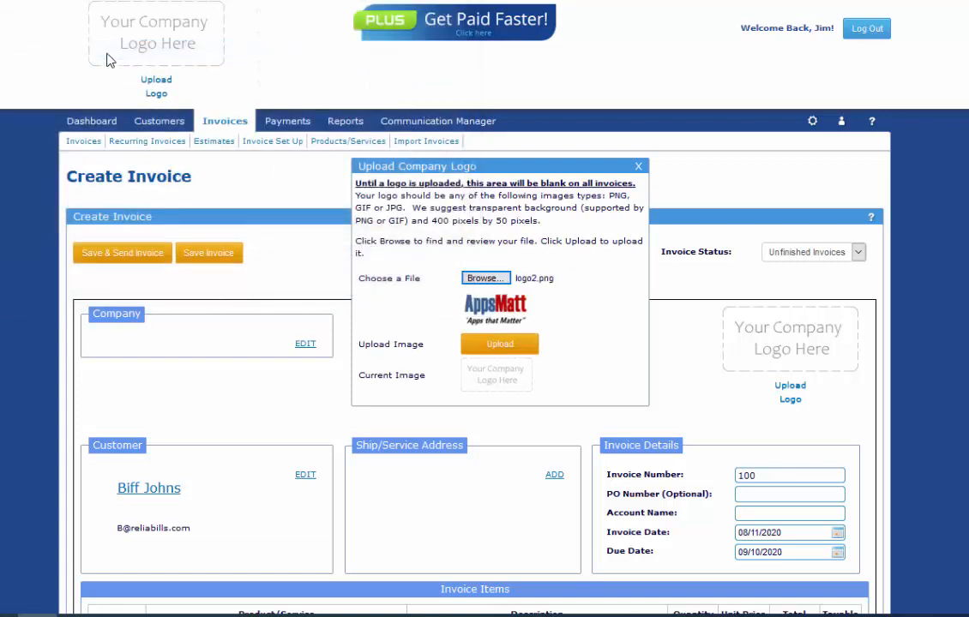
click(480, 351)
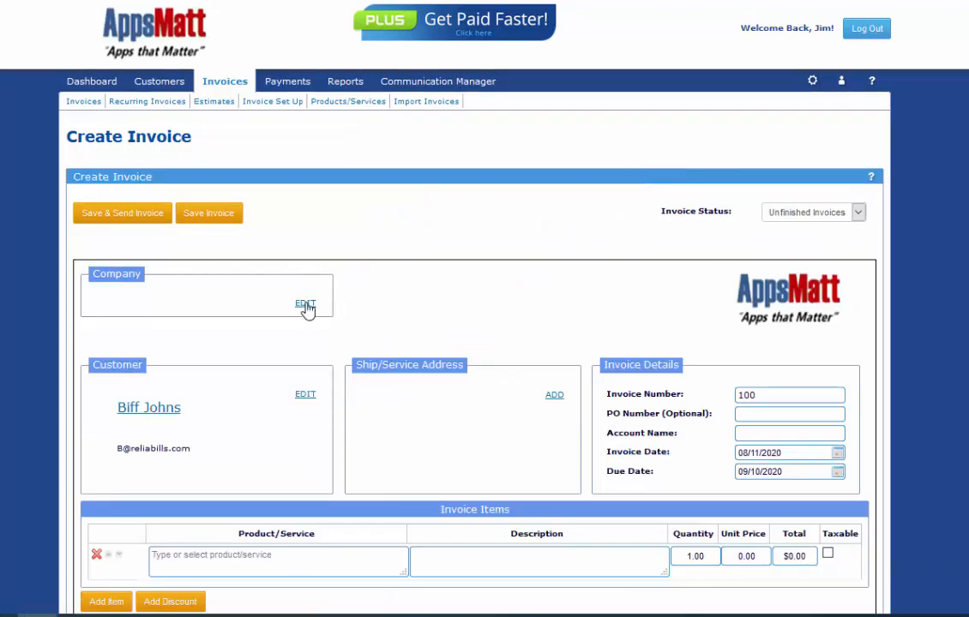
click(305, 305)
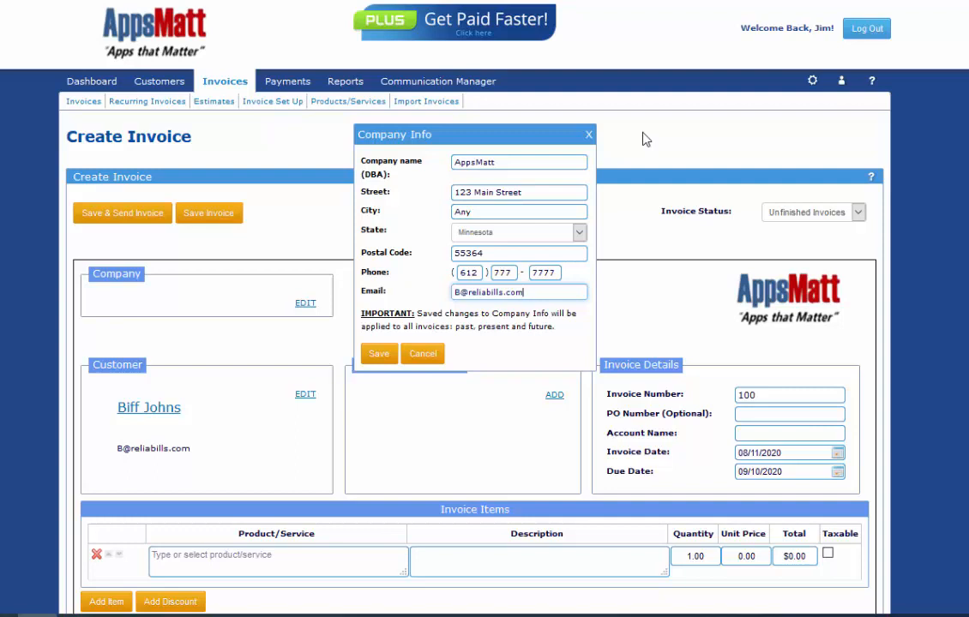
click(384, 354)
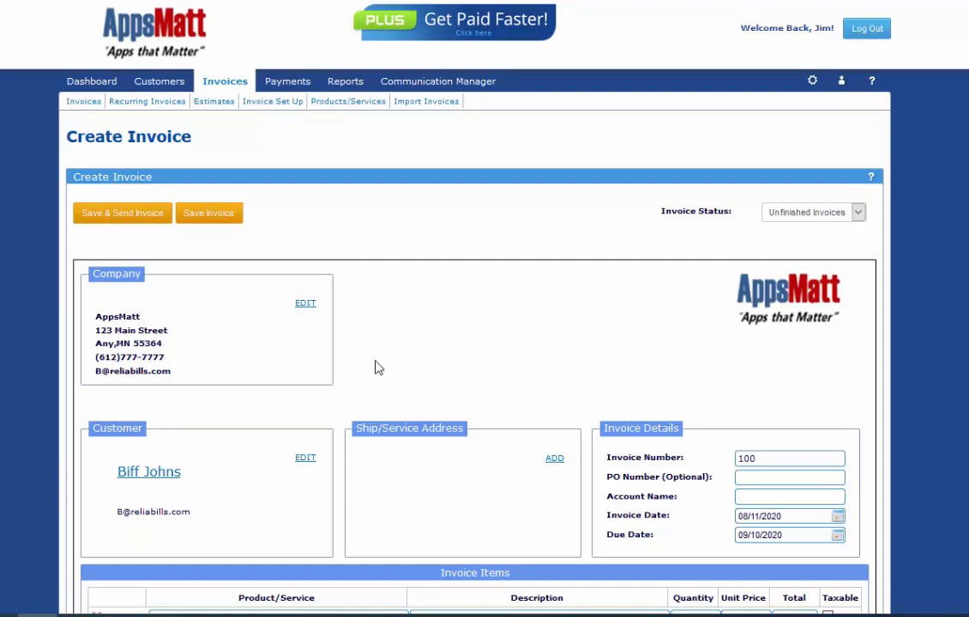
- Update the customer with company ABC Company plus their street address, city, state and postal code
click(305, 459)
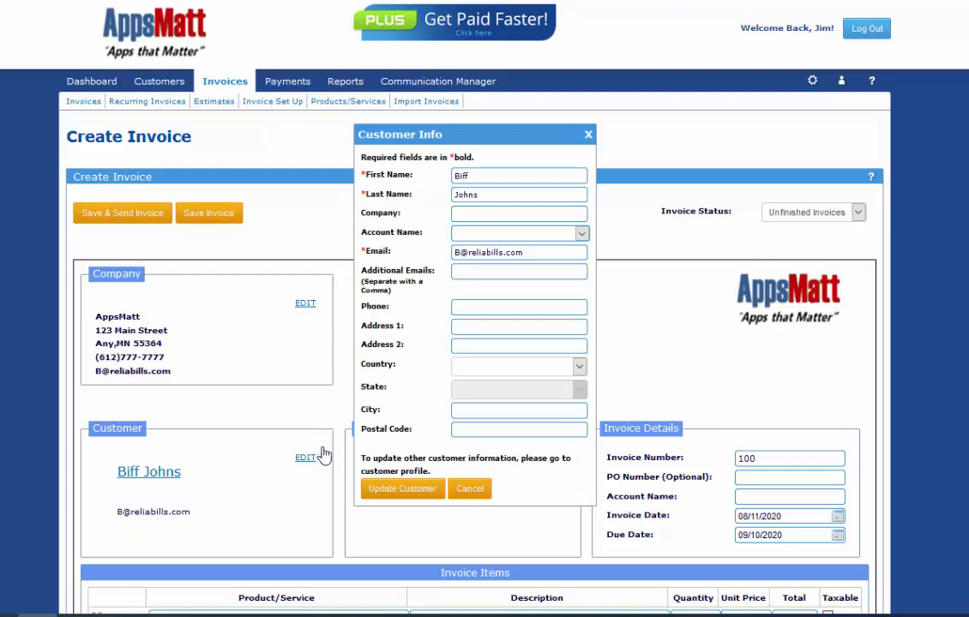
click(473, 217)
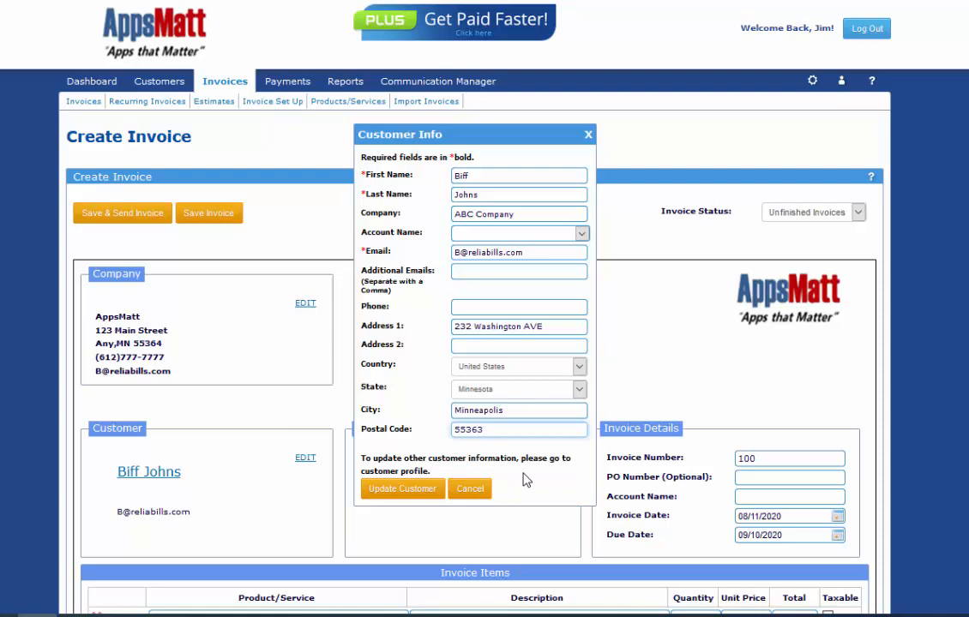
click(402, 489)
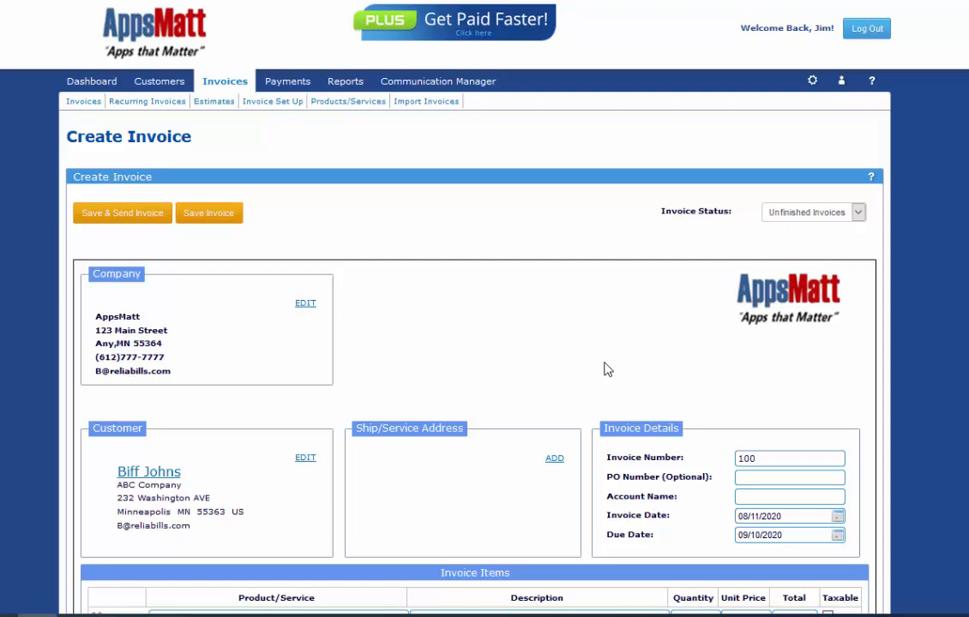
- Add a Minnesota ship/service address saved to this invoice record only
click(555, 460)
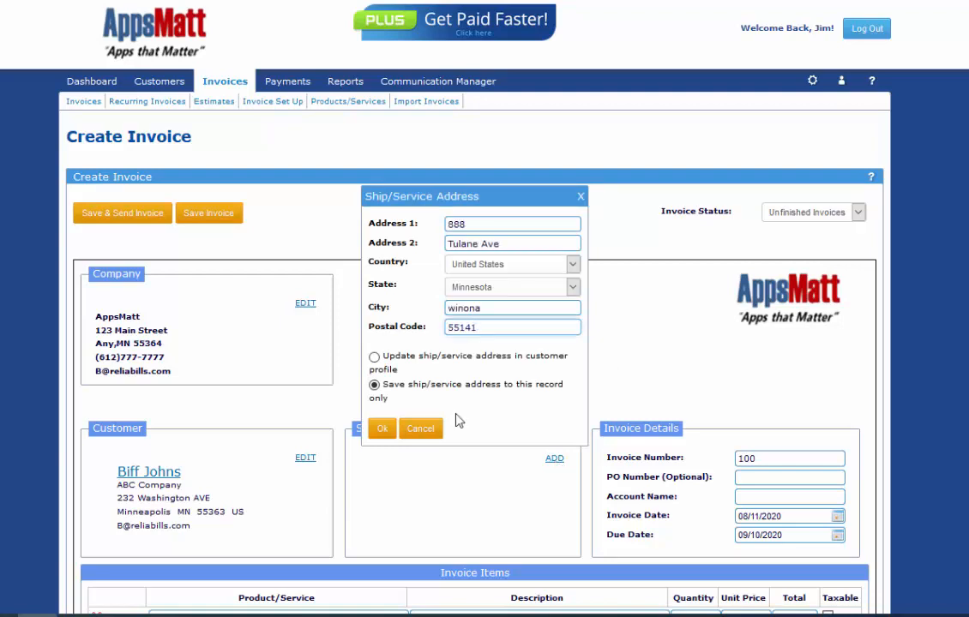
click(374, 356)
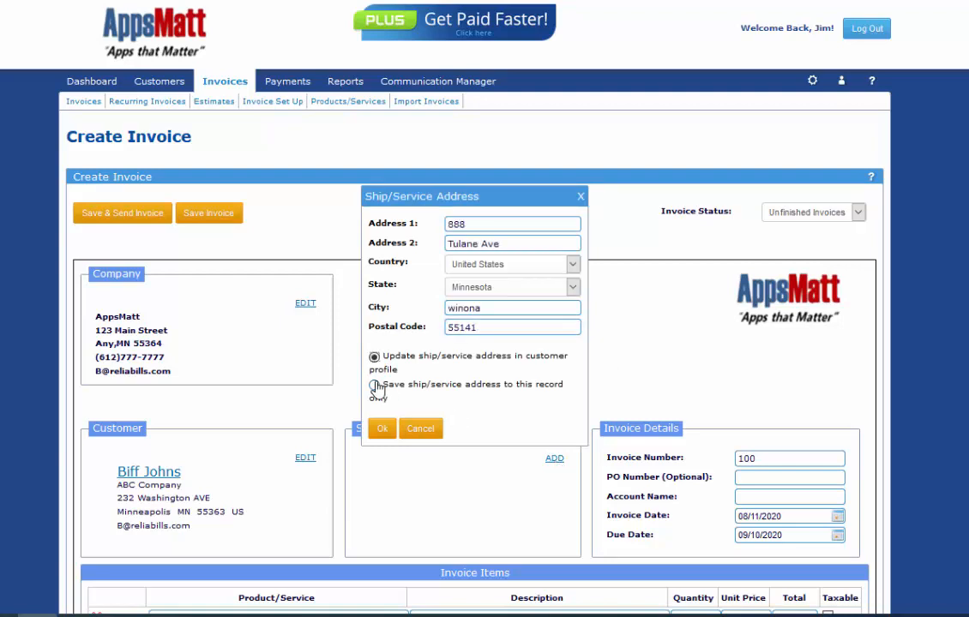
click(375, 386)
click(381, 428)
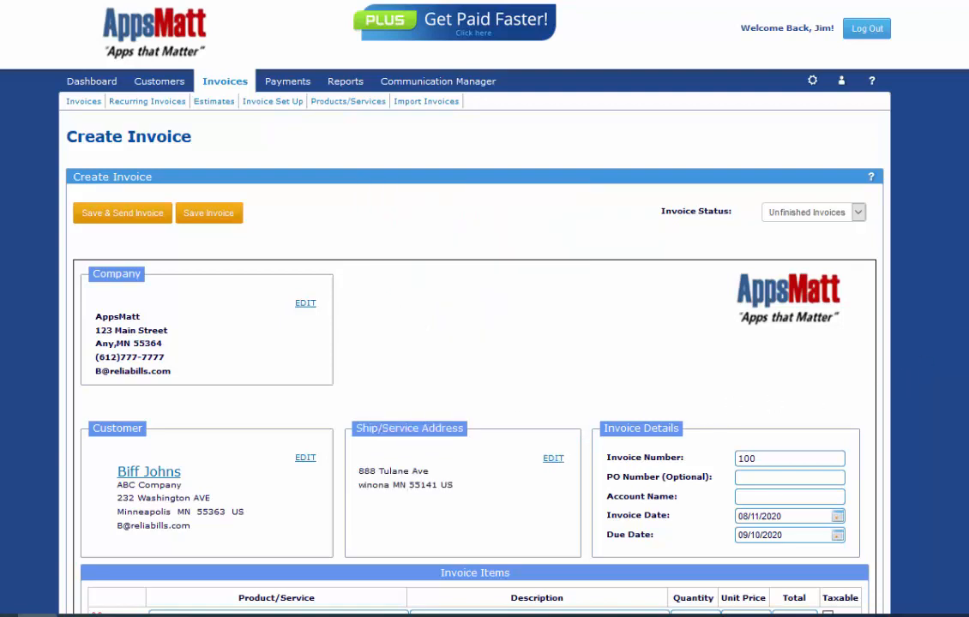
- Append 22 to the invoice number to make it 10022
scroll(472, 342, down, 3)
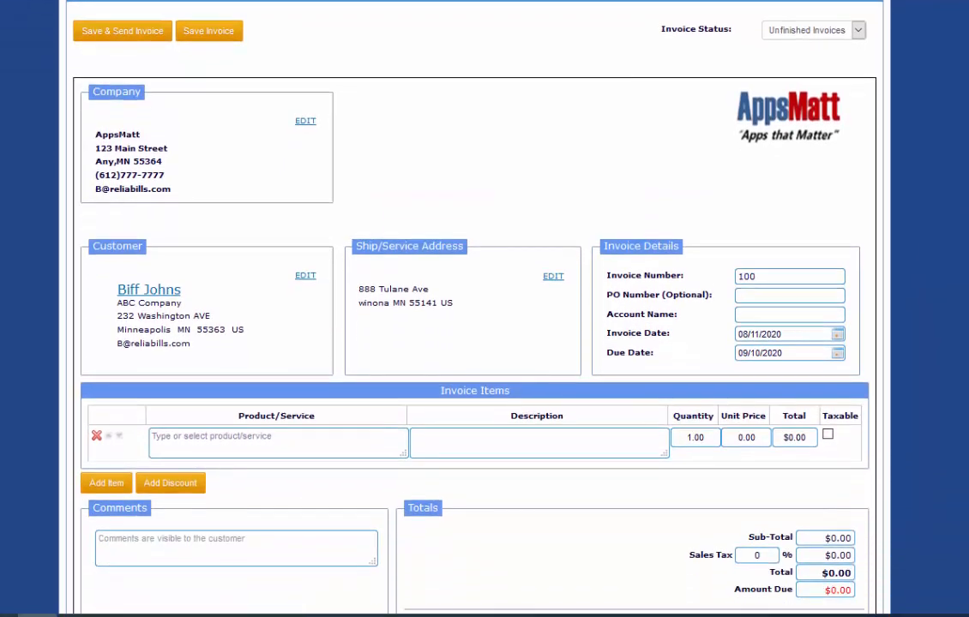
click(767, 176)
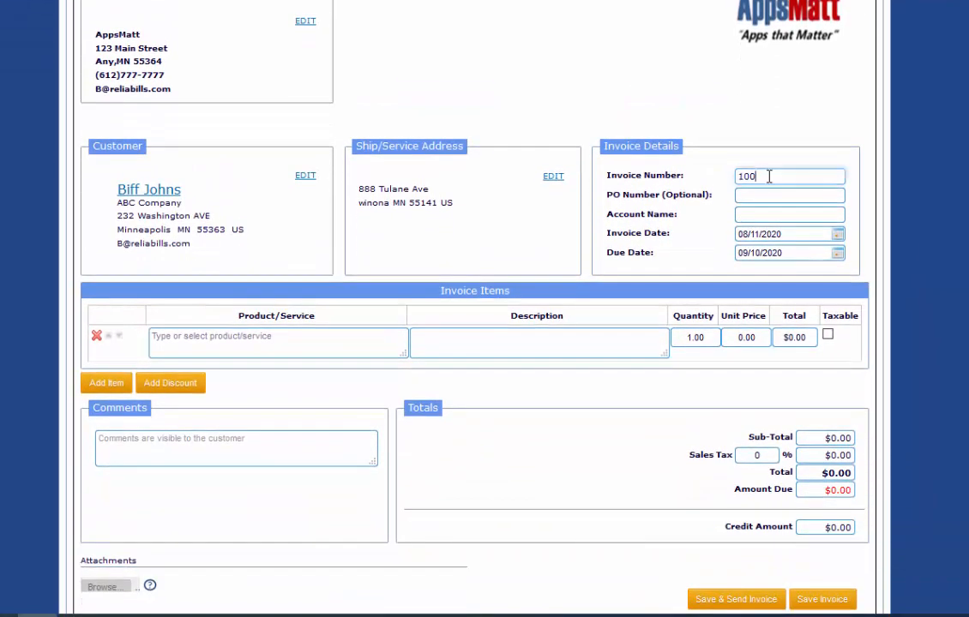
text(22)
- Review the PO Number, Account Name, invoice date and due date fields without changing them
click(786, 195)
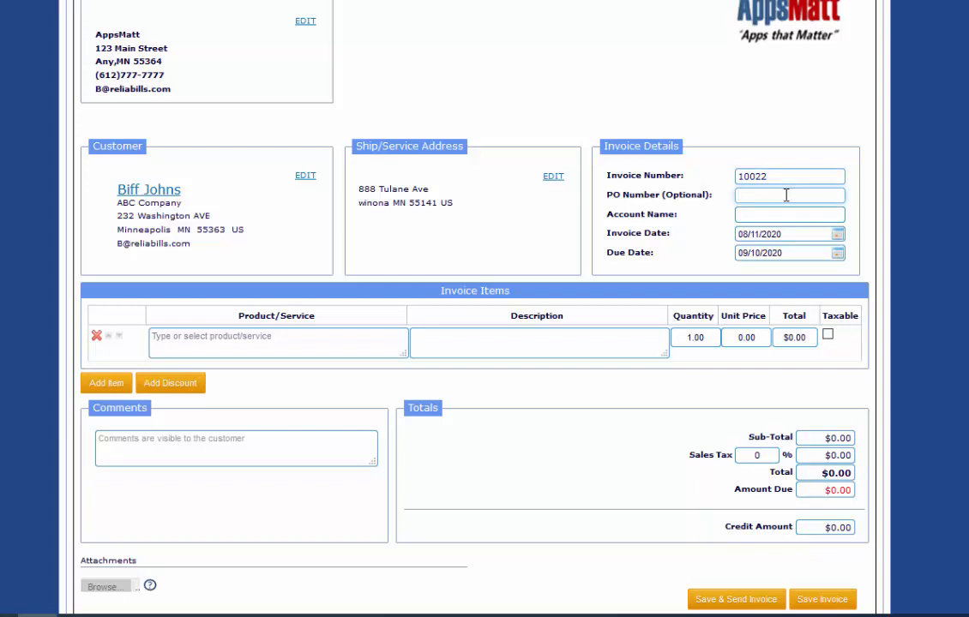
click(779, 216)
click(838, 235)
click(860, 224)
click(840, 253)
click(863, 253)
scroll(484, 308, up, 4)
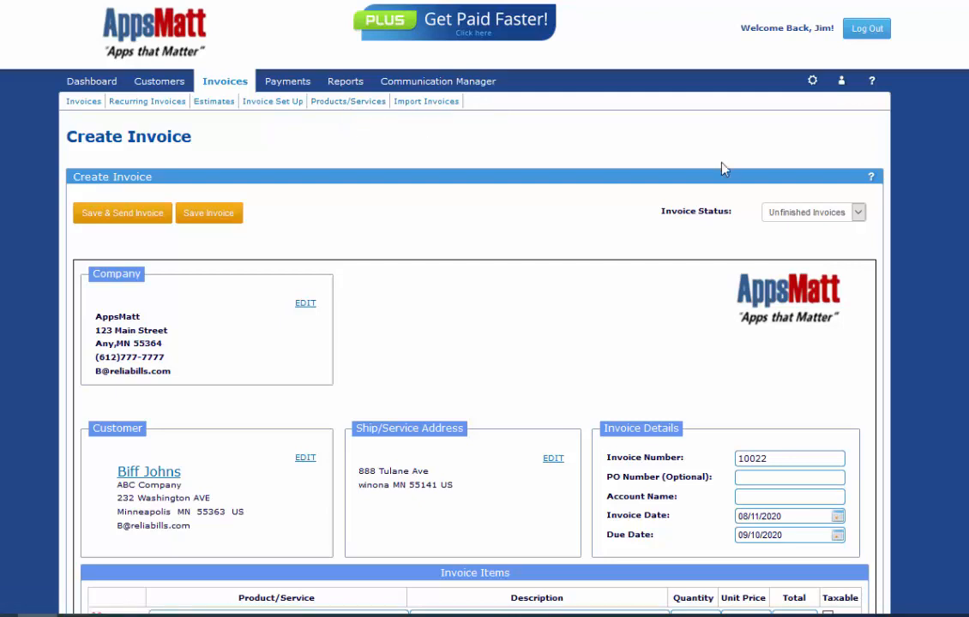
- Add a Lawn care line item described 'Weekly mowing' with quantity 4
scroll(484, 308, down, 5)
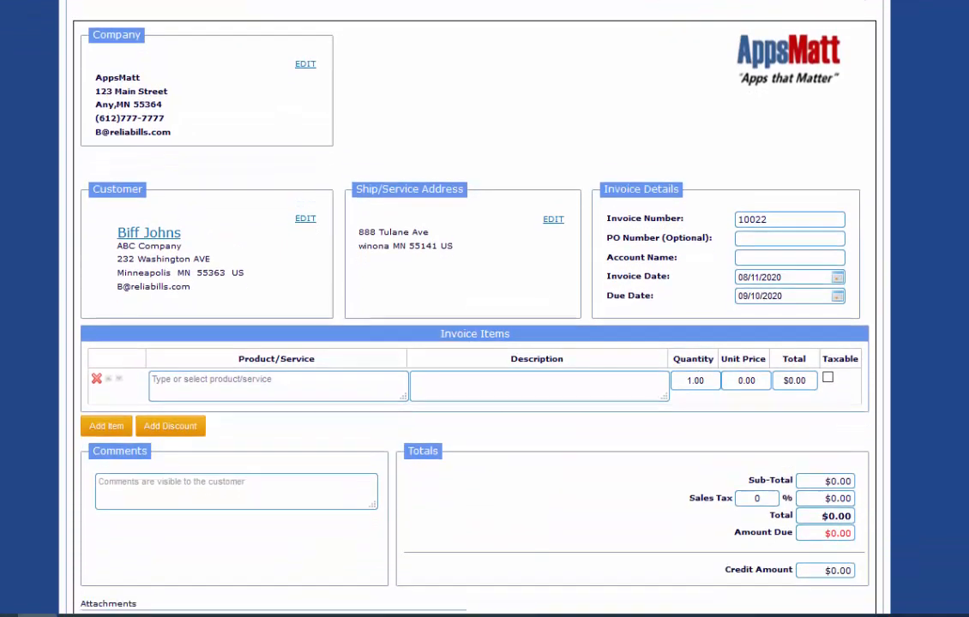
click(325, 283)
text(Lawn care)
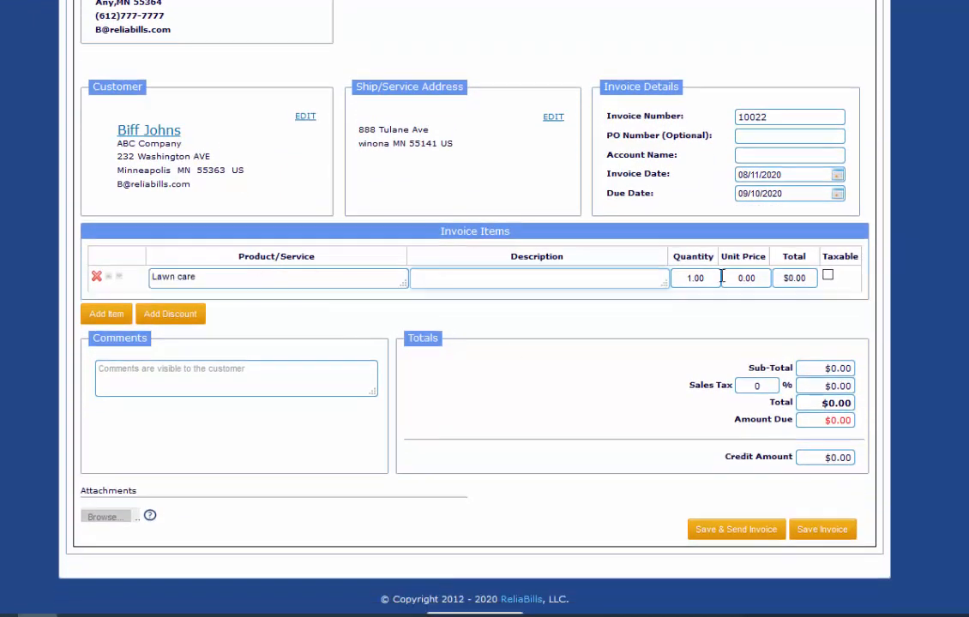
key(Tab)
text(Weekly mowing)
key(Tab)
text(4)
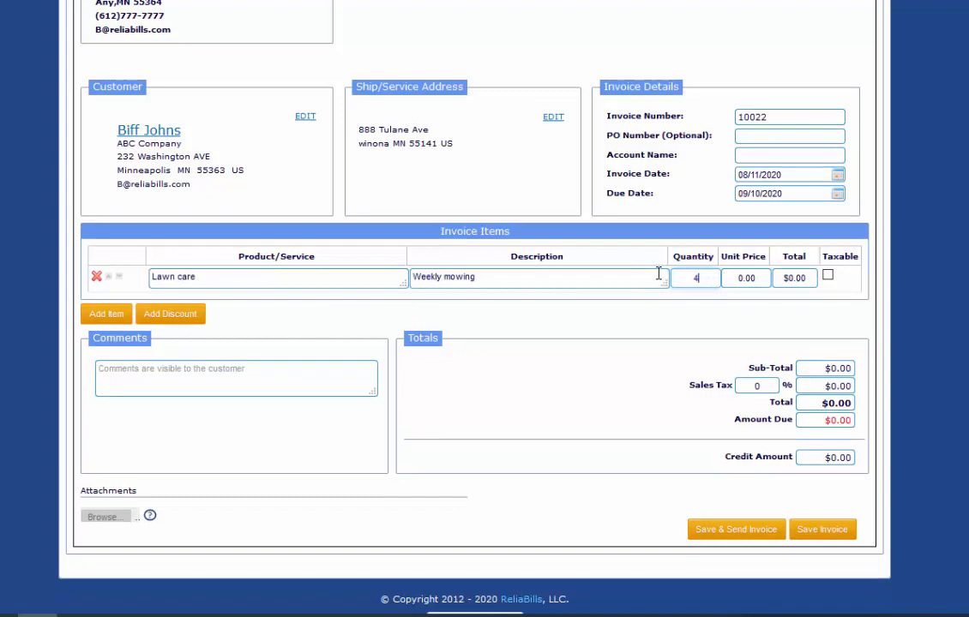
- Set Lawn care's unit price to 30 and test the row arrows, keeping Lawn care first
click(737, 278)
text(30)
click(735, 317)
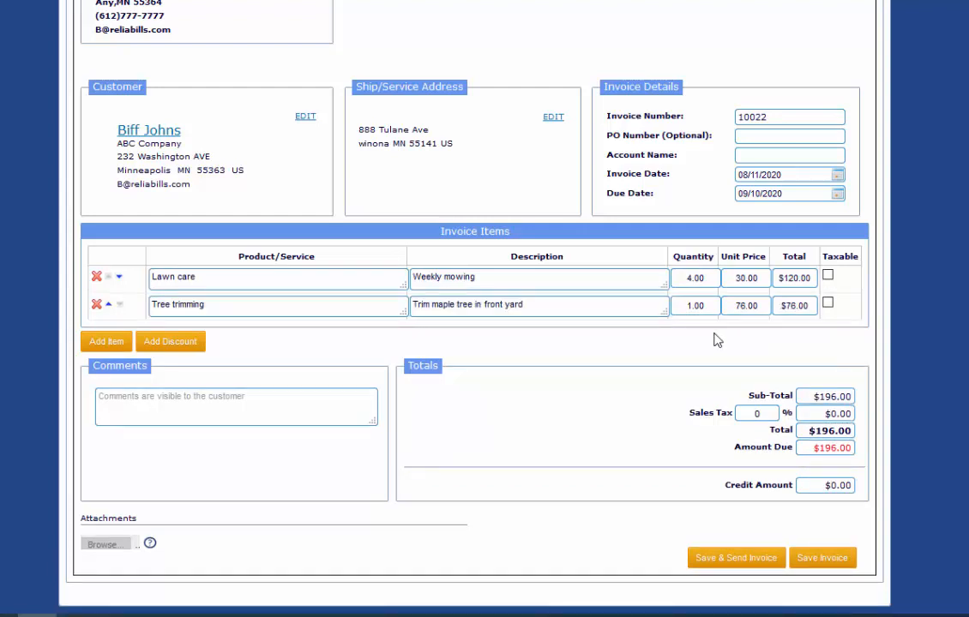
click(108, 306)
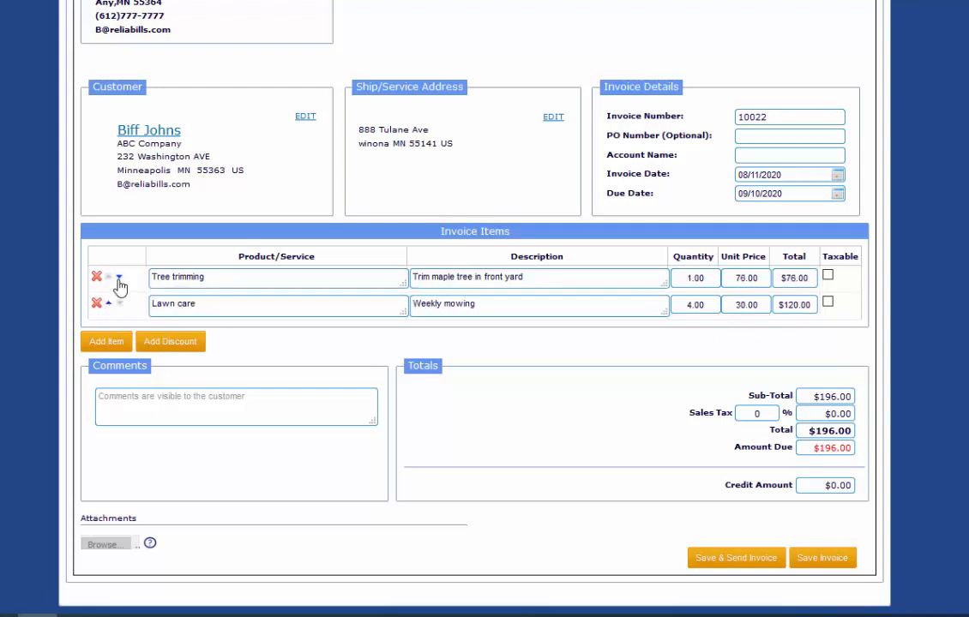
click(118, 276)
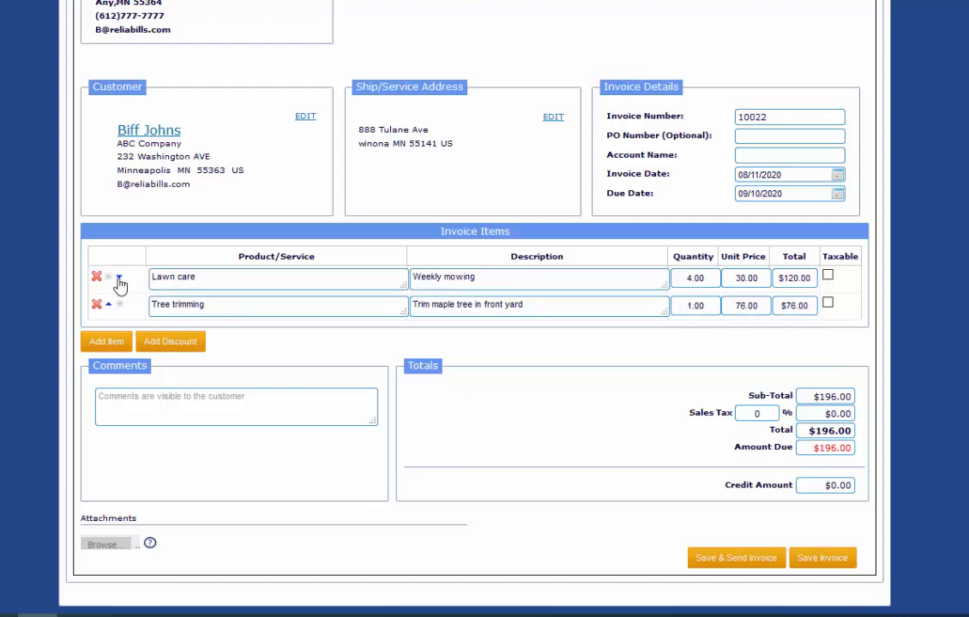
- Add a 10% percentage Referral Discount, reducing the total to $176.40
click(189, 344)
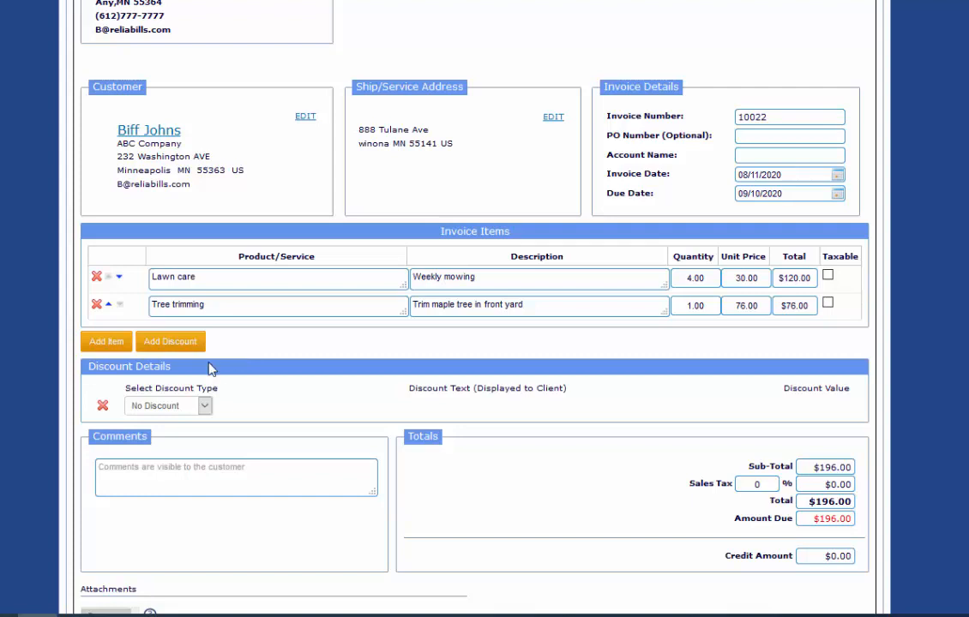
click(205, 407)
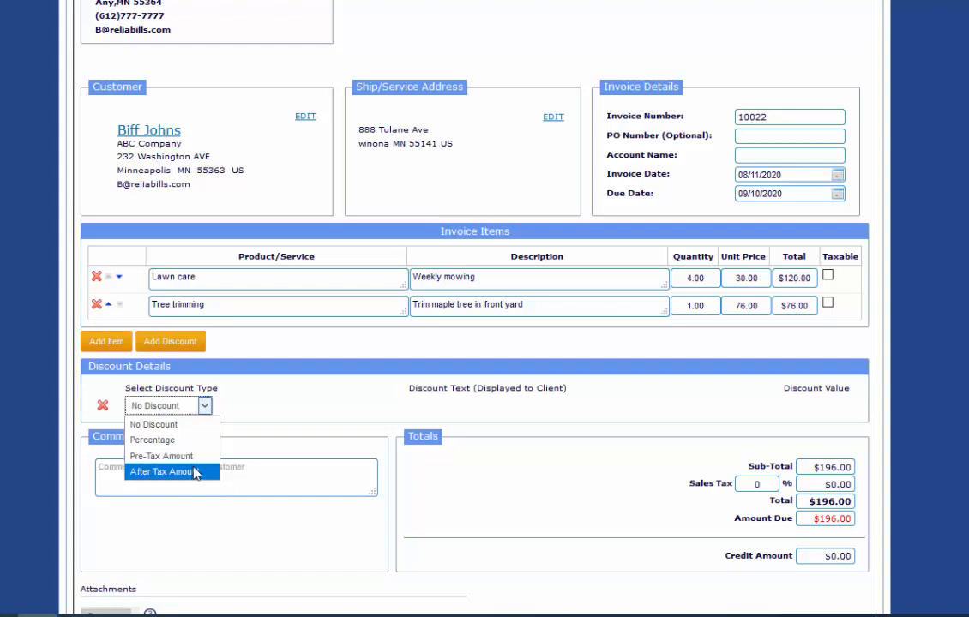
click(194, 449)
click(363, 408)
text(Referral Discount)
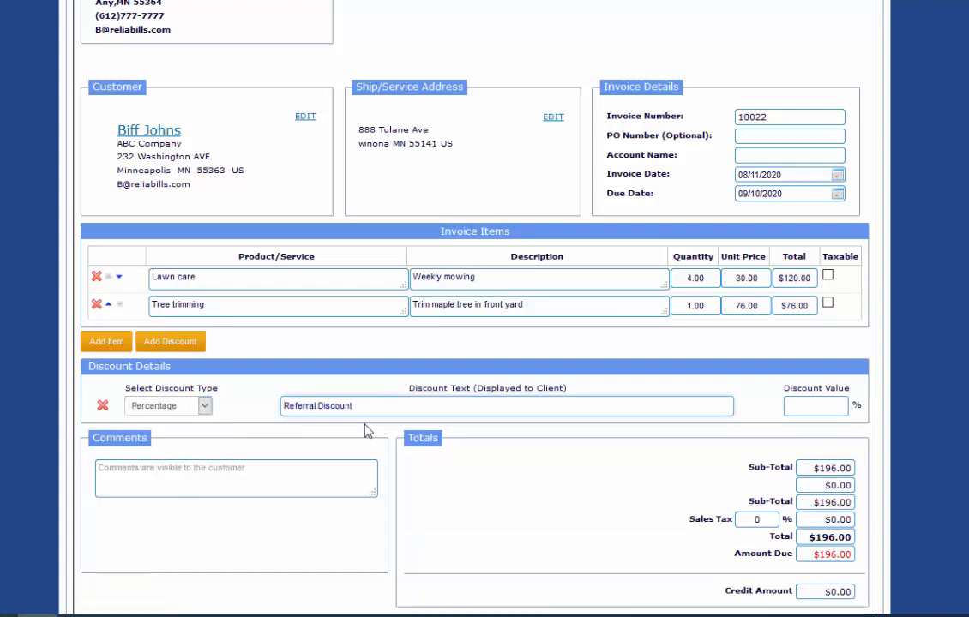
click(803, 405)
text(10)
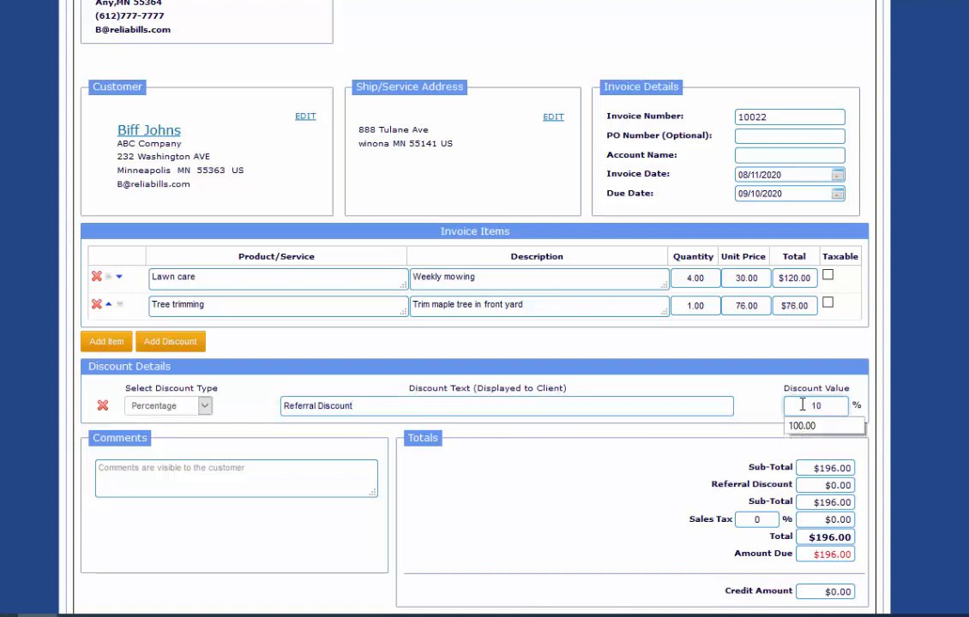
click(621, 480)
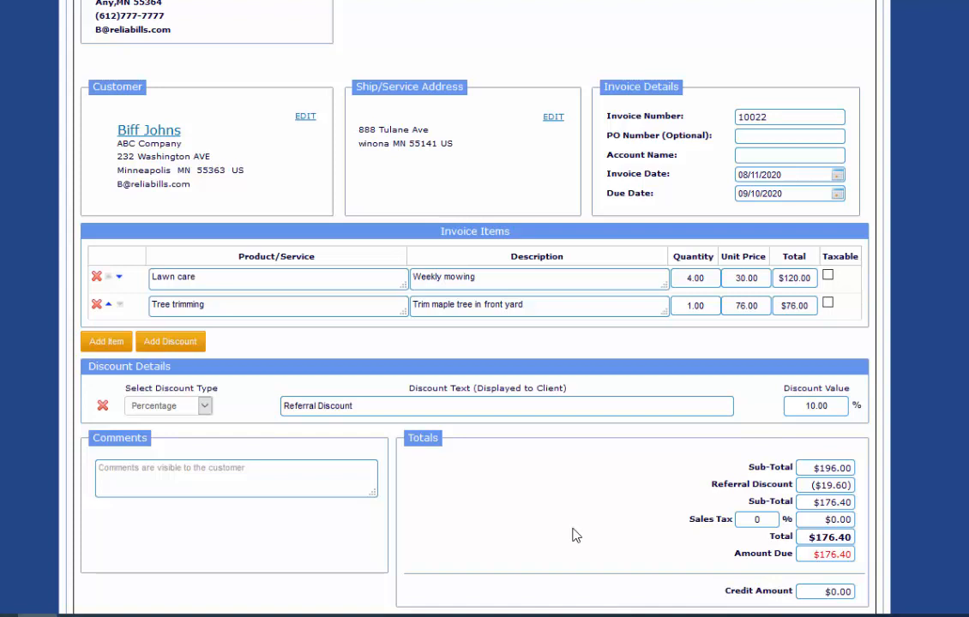
- Mark Lawn care taxable and set sales tax to 7.5%, making the total $184.50
click(828, 277)
click(742, 520)
double_click(735, 520)
text(7.5)
click(580, 546)
- Save the invoice with its $184.50 total
scroll(233, 283, down, 3)
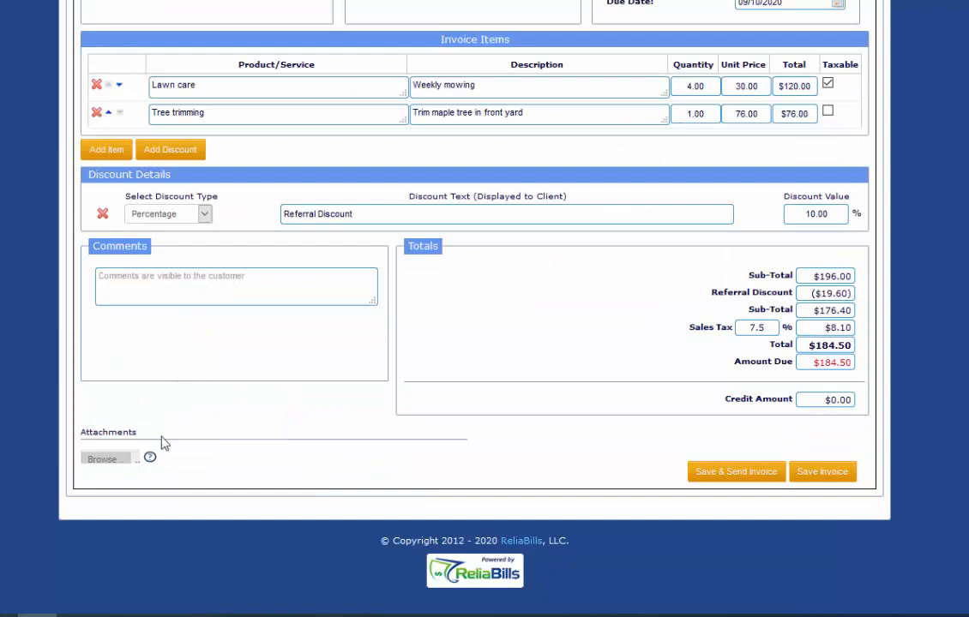
mouse_move(151, 459)
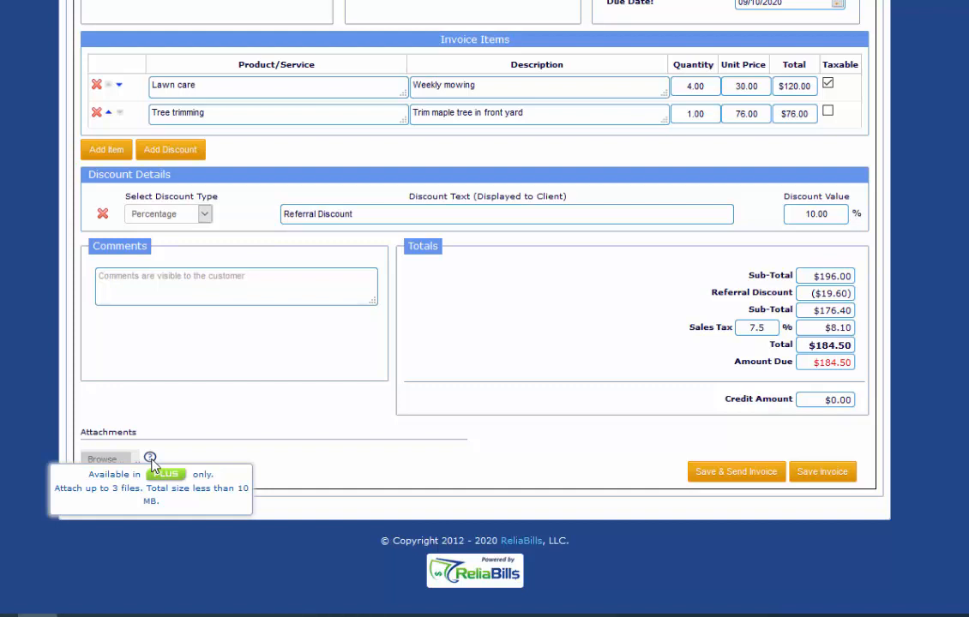
click(821, 472)
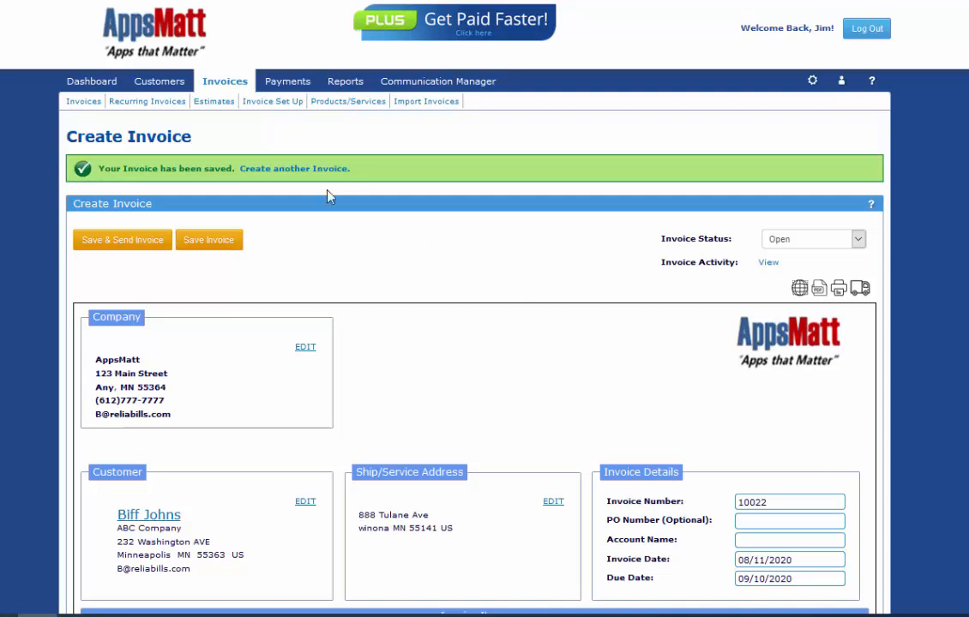
- Set the invoice accent colour to dark red in the Dashboard's Invoice Color, Header settings
click(78, 82)
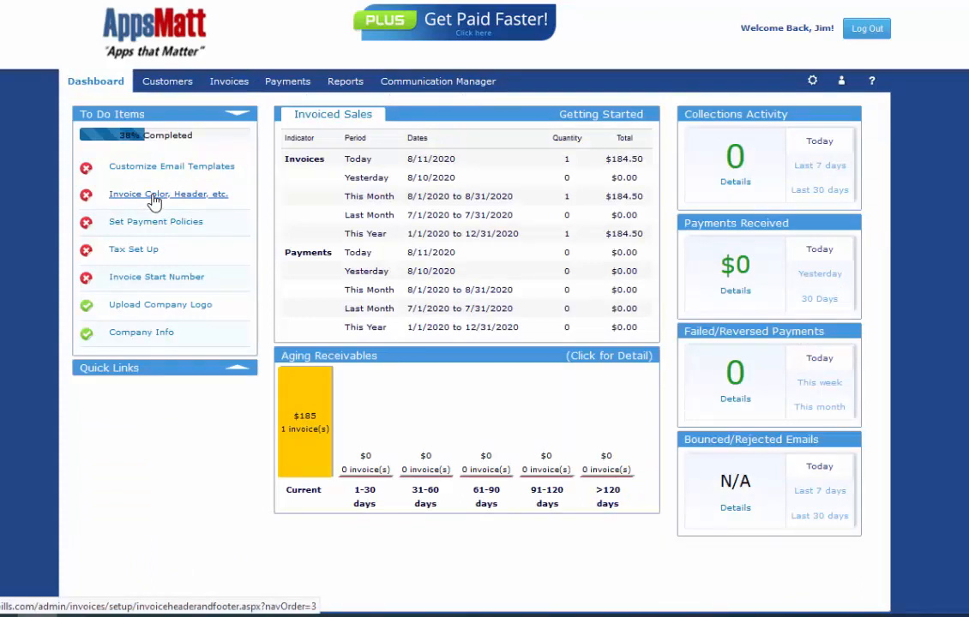
click(153, 198)
click(152, 246)
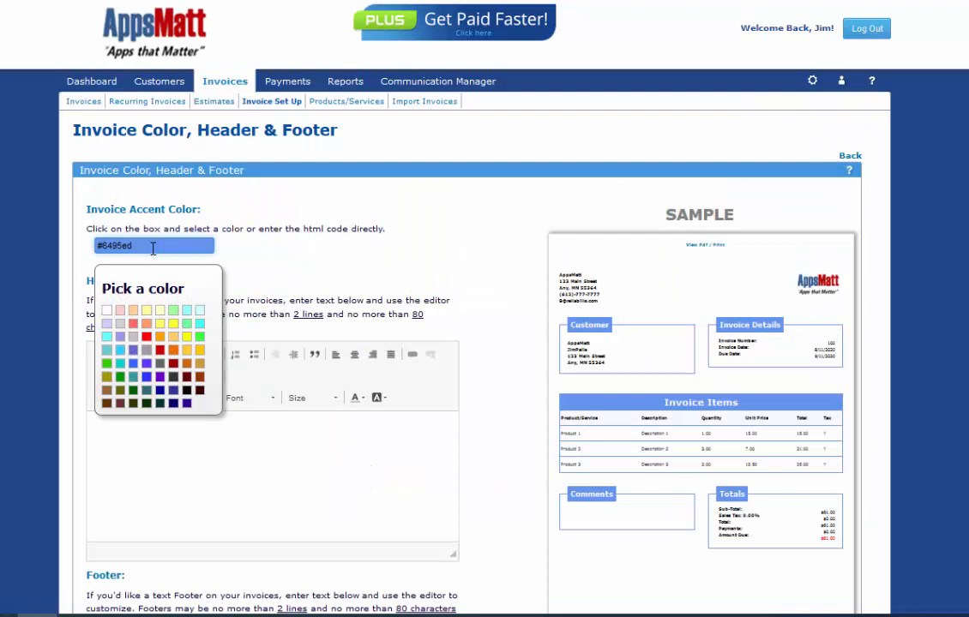
click(174, 368)
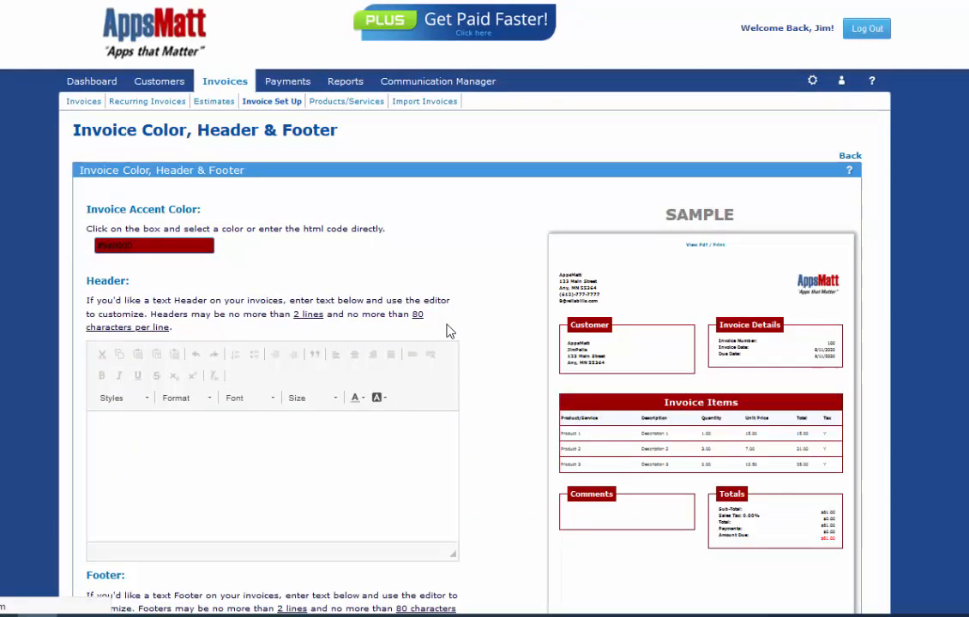
- Enter the header 'Doing Business Locally since 1966' and make the late-fee footer text red
click(214, 435)
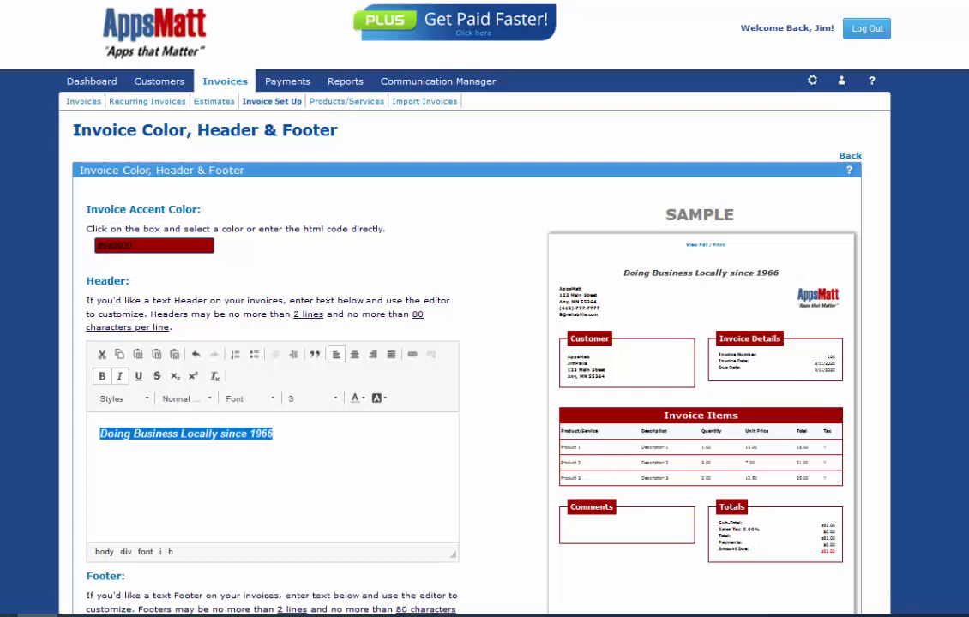
scroll(420, 343, down, 5)
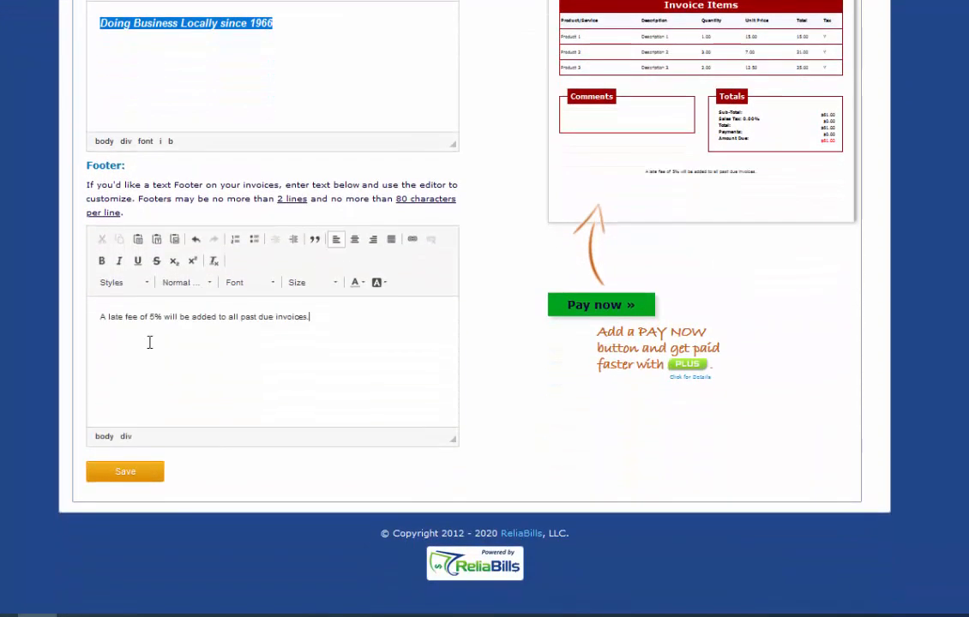
key(ctrl+a)
click(358, 283)
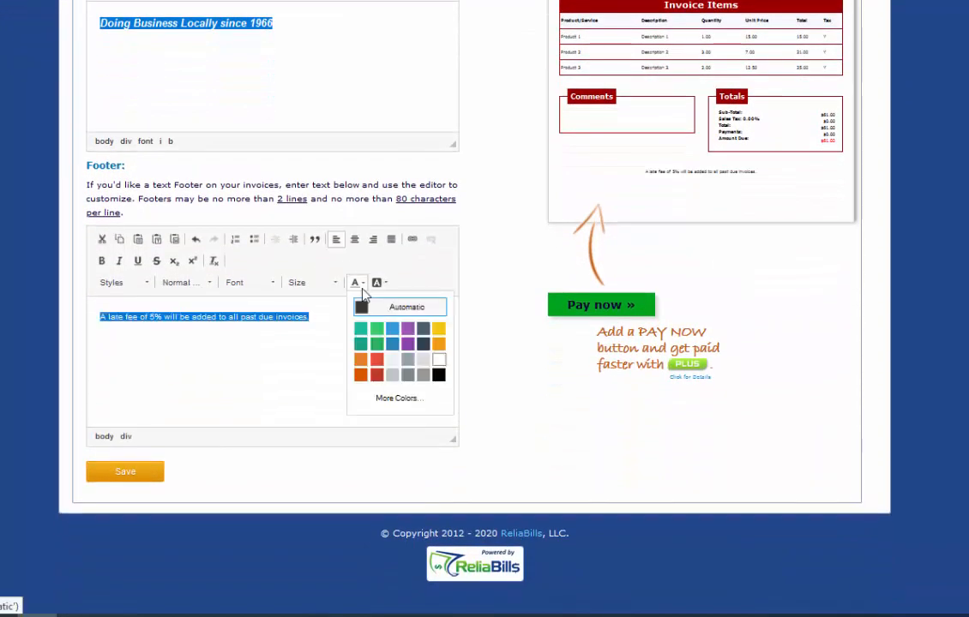
click(377, 360)
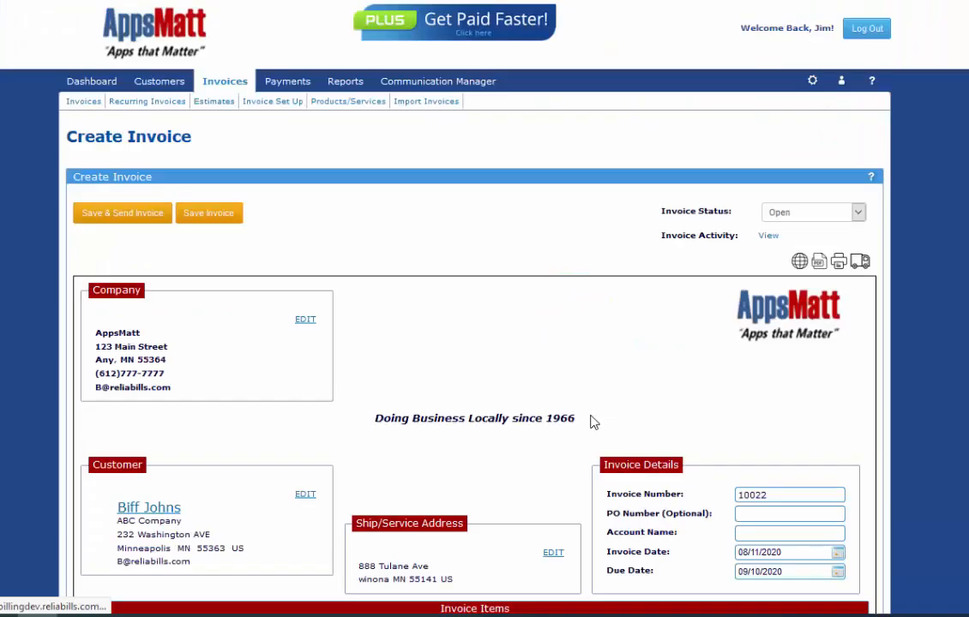
scroll(590, 420, down, 1)
scroll(474, 343, down, 4)
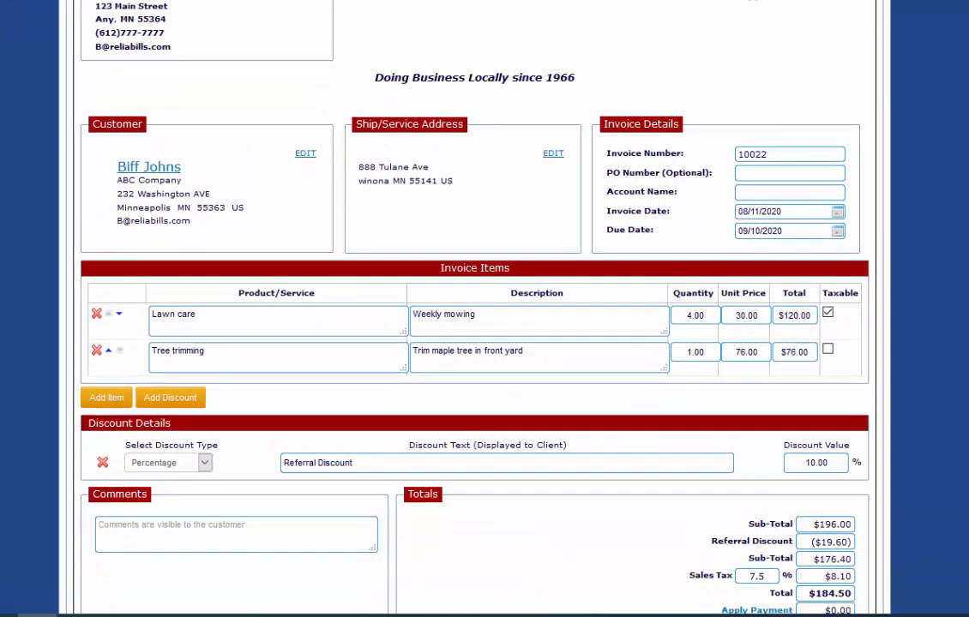
scroll(474, 309, up, 3)
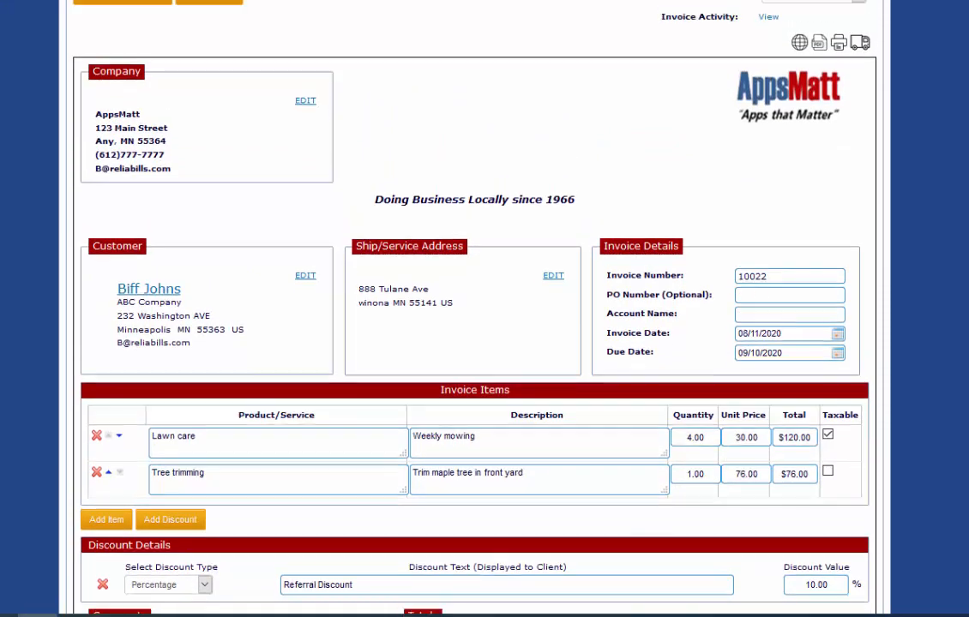
click(799, 103)
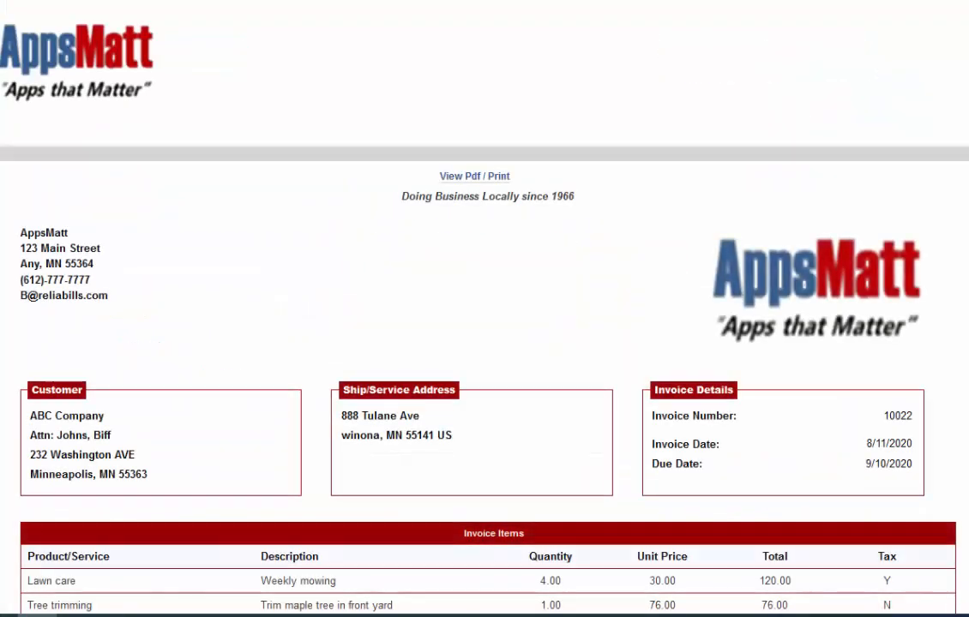
scroll(484, 308, down, 3)
scroll(484, 309, up, 3)
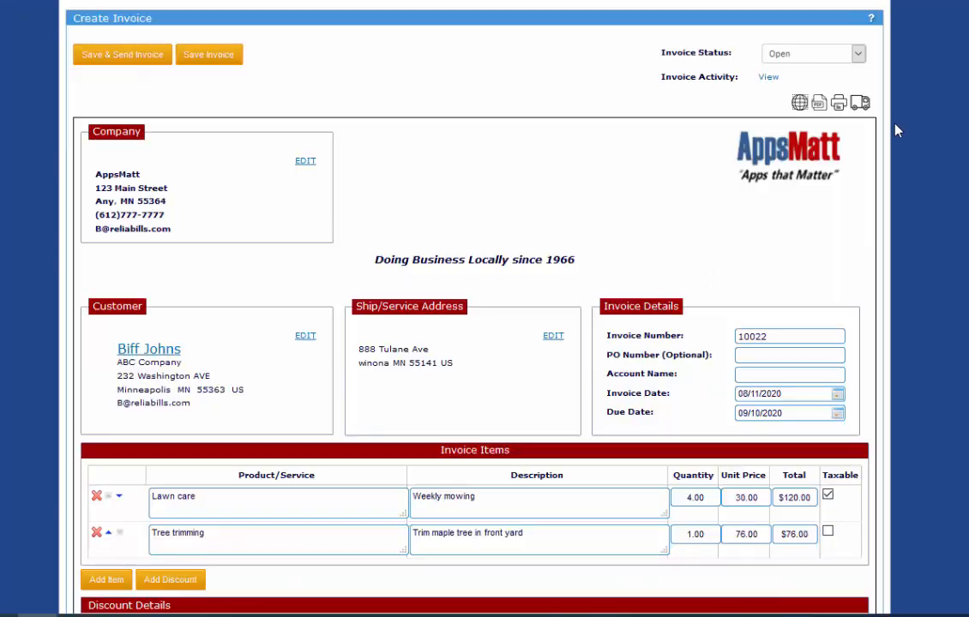
click(820, 104)
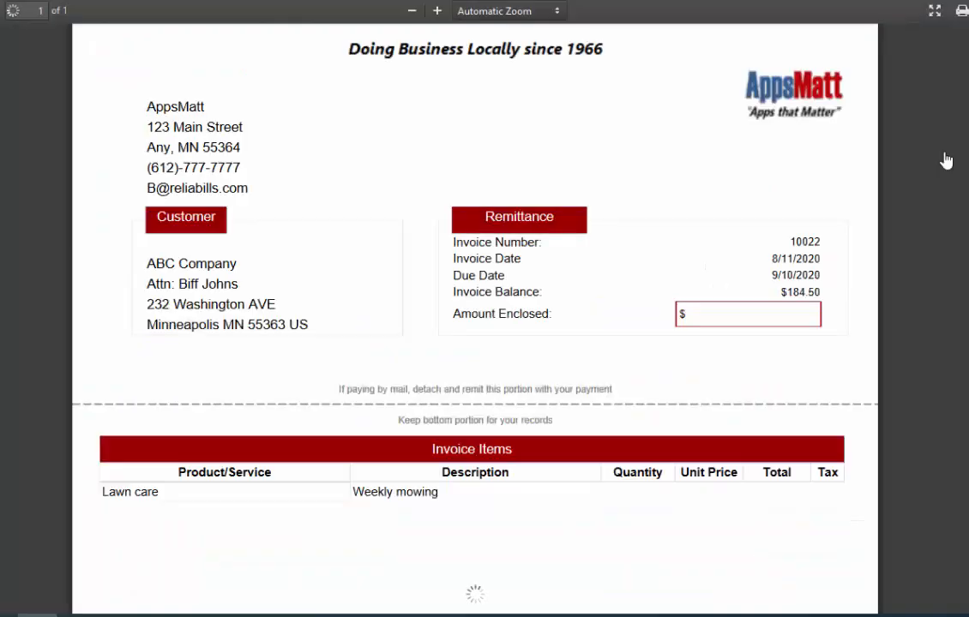
scroll(475, 317, down, 5)
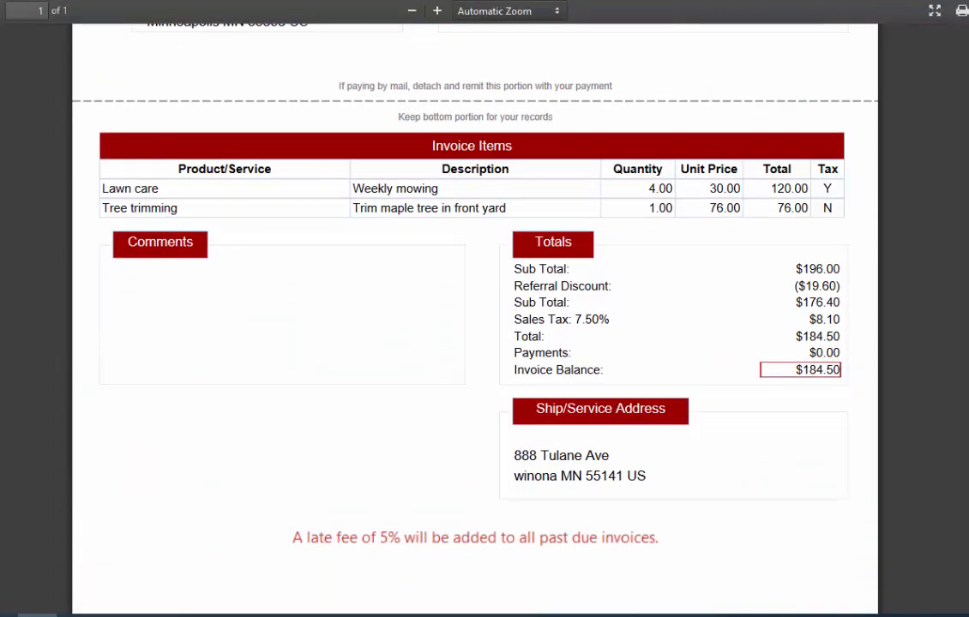
scroll(475, 317, up, 5)
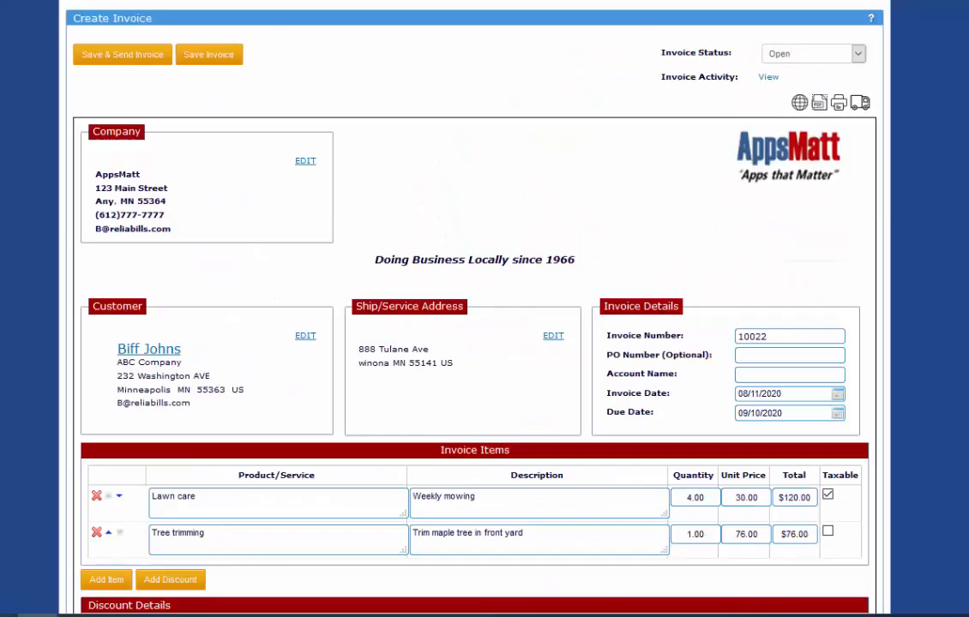
click(860, 102)
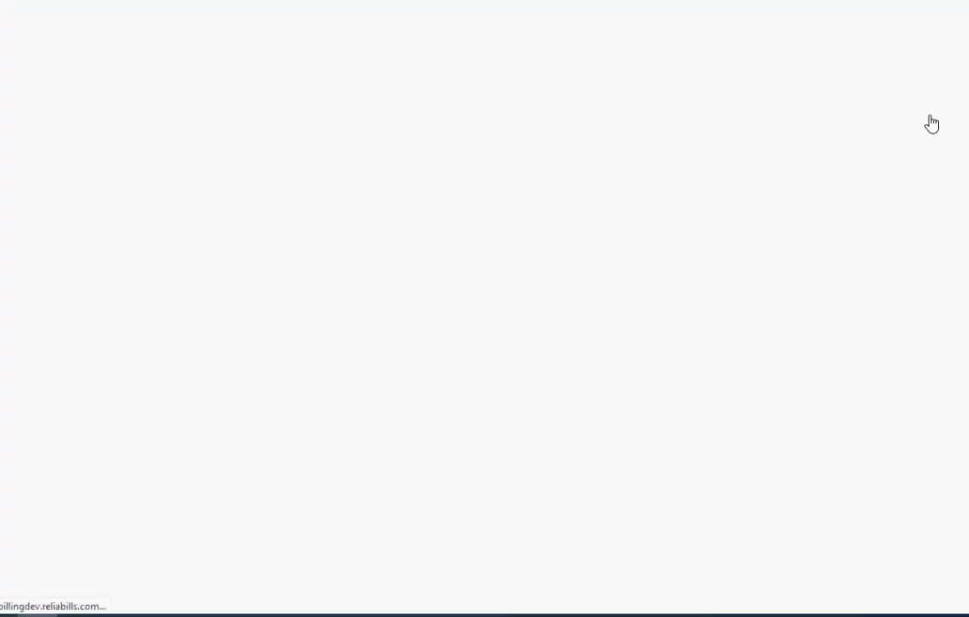